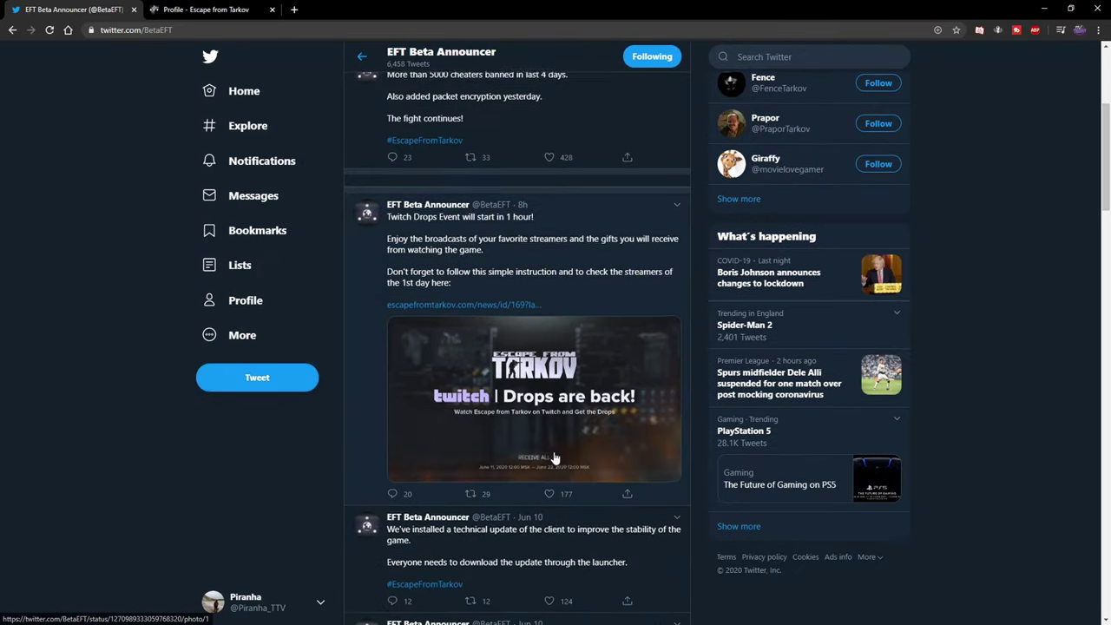
Step: Open the Twitch Drops article from the announcement tweet and expand the streamer lists for June 11 through June 15
{"action": "scroll", "coordinate": [509, 396], "scroll_direction": "down", "scroll_amount": 1}
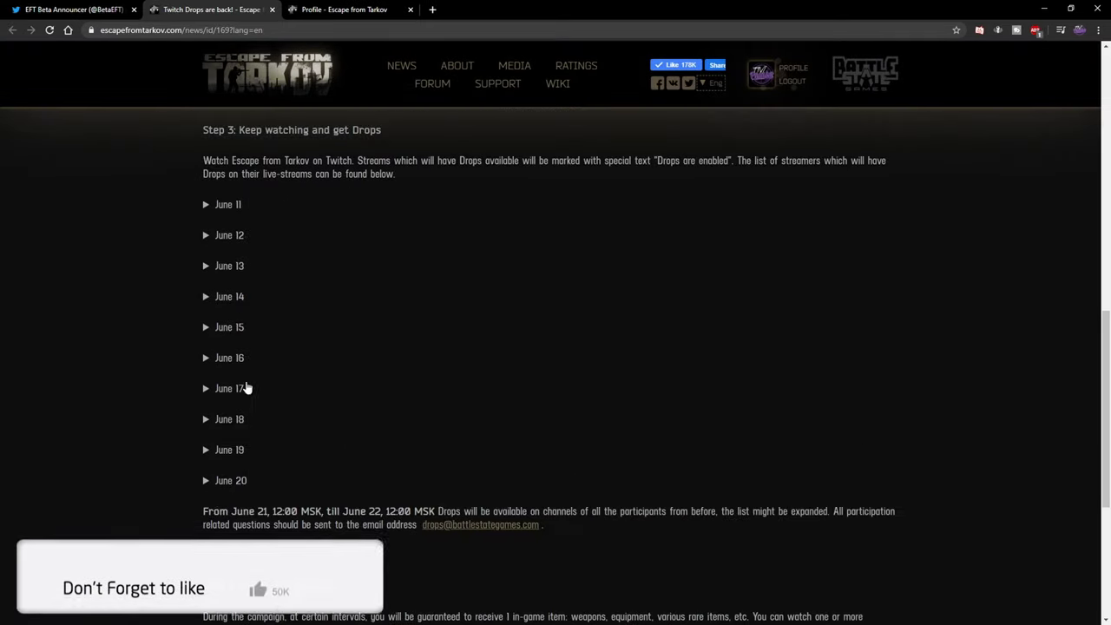
{"action": "left_click", "coordinate": [224, 206]}
{"action": "left_click", "coordinate": [223, 426]}
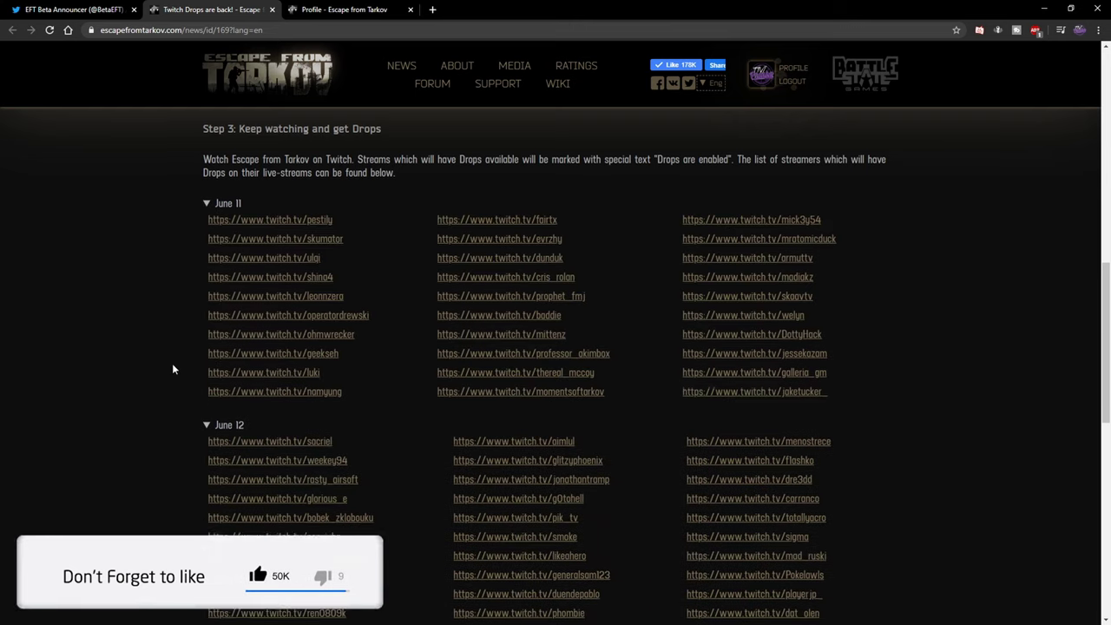
{"action": "scroll", "coordinate": [173, 364], "scroll_direction": "down", "scroll_amount": 2}
{"action": "left_click", "coordinate": [223, 454]}
{"action": "scroll", "coordinate": [169, 396], "scroll_direction": "down", "scroll_amount": 2}
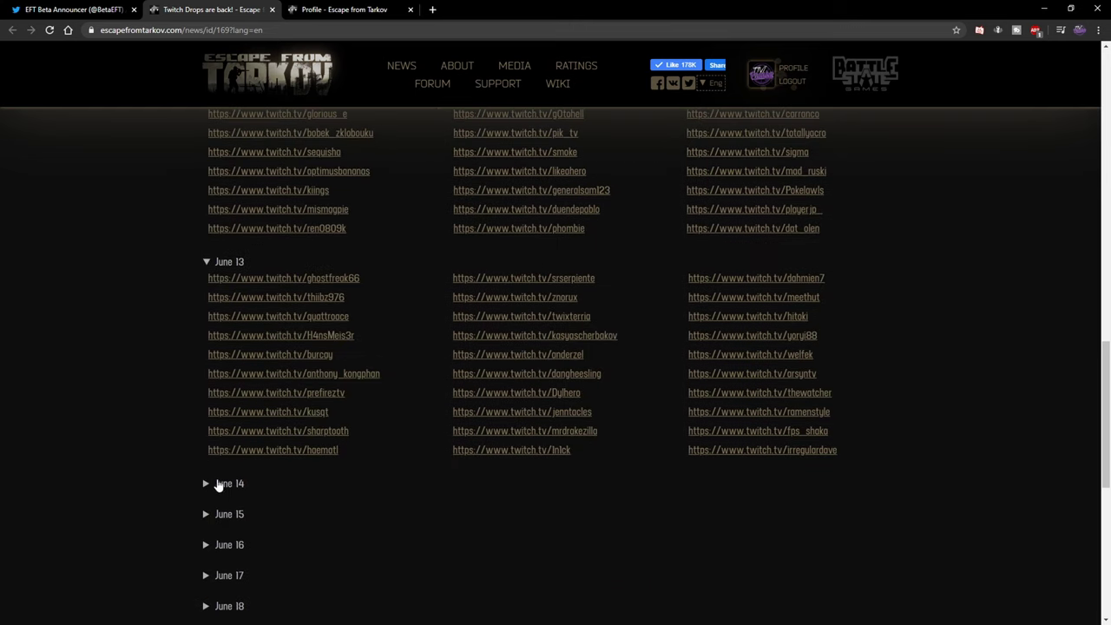
{"action": "left_click", "coordinate": [218, 484]}
{"action": "scroll", "coordinate": [186, 441], "scroll_direction": "down", "scroll_amount": 3}
{"action": "left_click", "coordinate": [219, 417]}
{"action": "scroll", "coordinate": [186, 405], "scroll_direction": "down", "scroll_amount": 4}
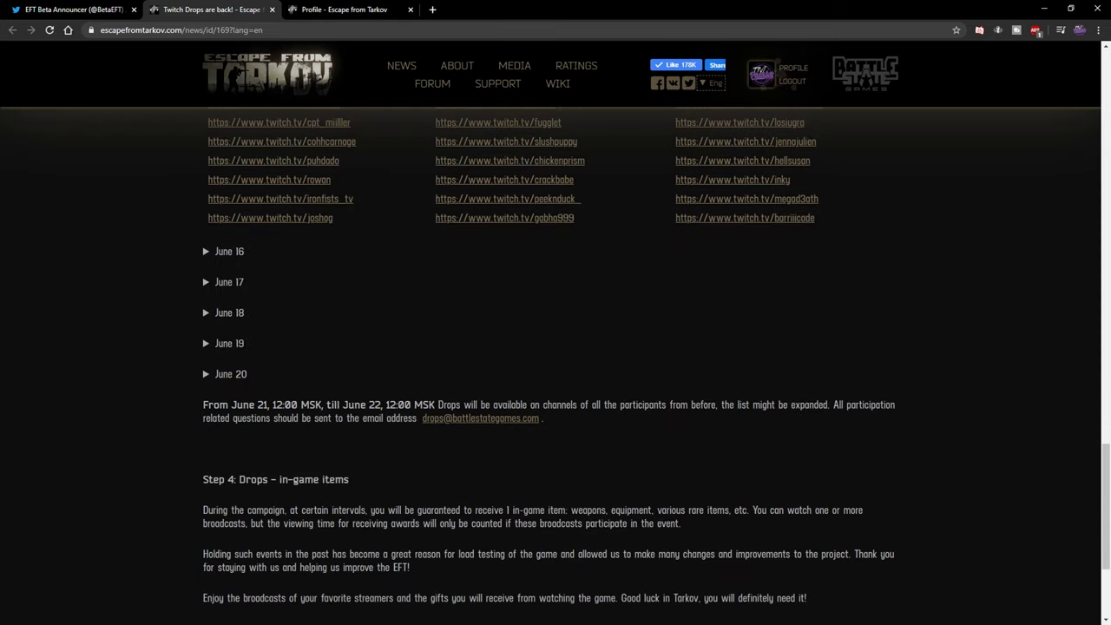
Step: Expand the streamer lists for June 16 through June 20 and return to the Step 3 section
{"action": "left_click", "coordinate": [240, 253]}
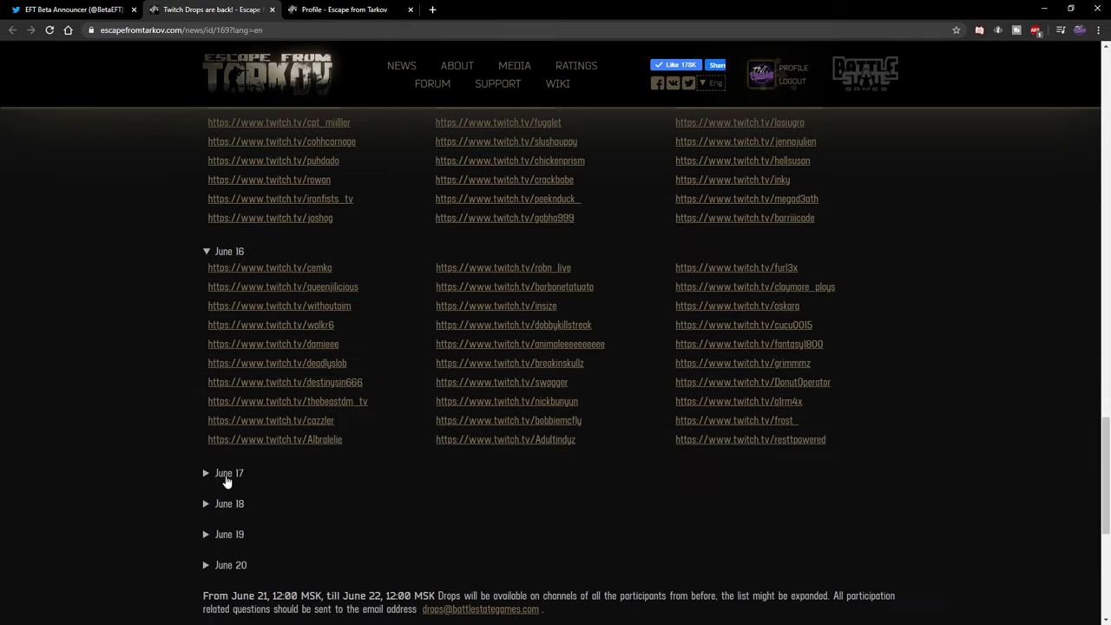
{"action": "left_click", "coordinate": [226, 475]}
{"action": "scroll", "coordinate": [223, 459], "scroll_direction": "down", "scroll_amount": 3}
{"action": "left_click", "coordinate": [213, 406]}
{"action": "scroll", "coordinate": [252, 393], "scroll_direction": "down", "scroll_amount": 4}
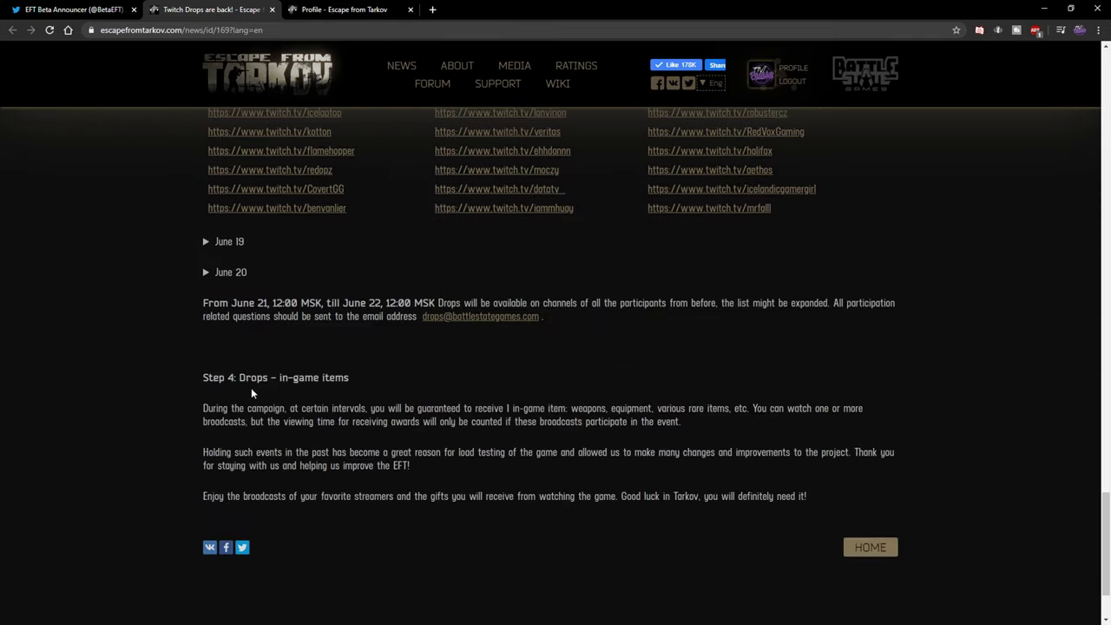
{"action": "left_click", "coordinate": [230, 243]}
{"action": "scroll", "coordinate": [254, 277], "scroll_direction": "down", "scroll_amount": 3}
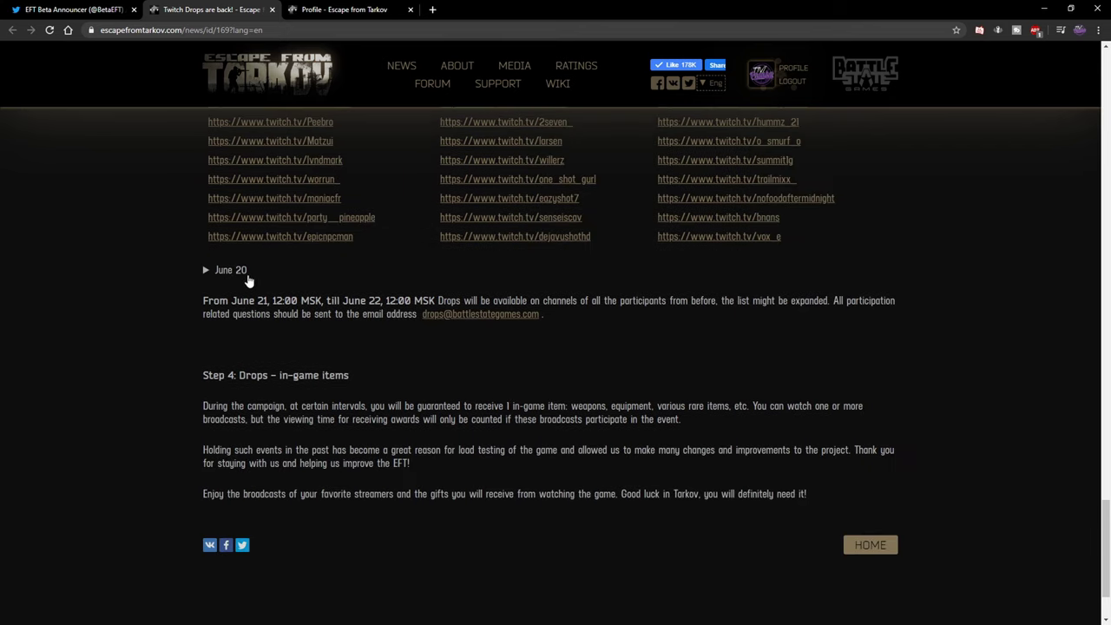
{"action": "left_click", "coordinate": [233, 271]}
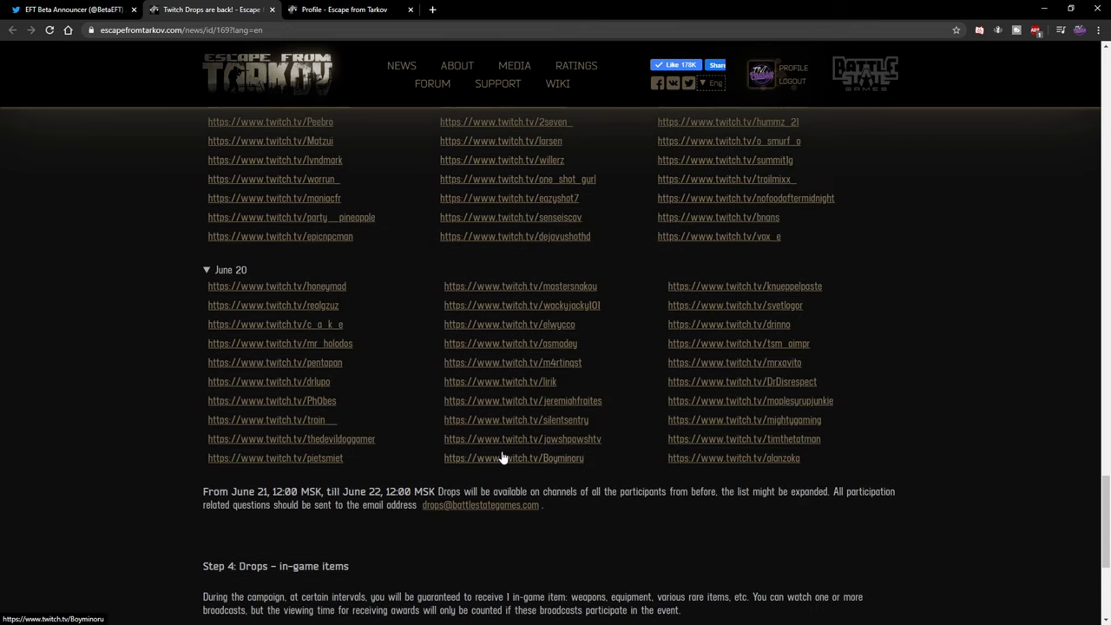
{"action": "scroll", "coordinate": [501, 470], "scroll_direction": "up", "scroll_amount": 20}
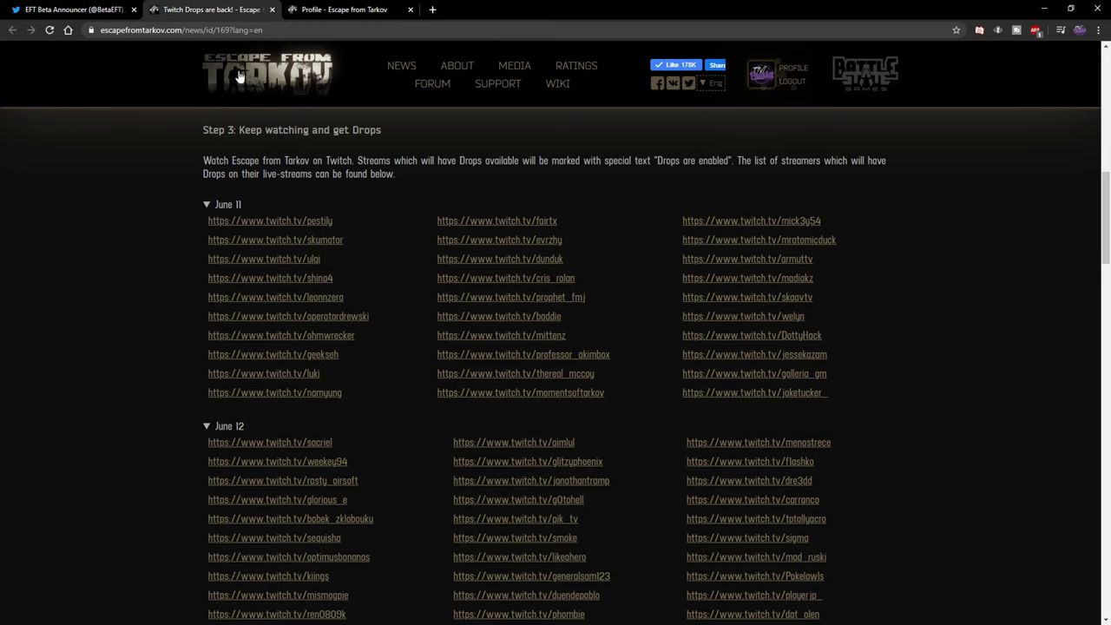
Step: Link the Twitch account to the Escape from Tarkov profile
{"action": "left_click", "coordinate": [317, 10]}
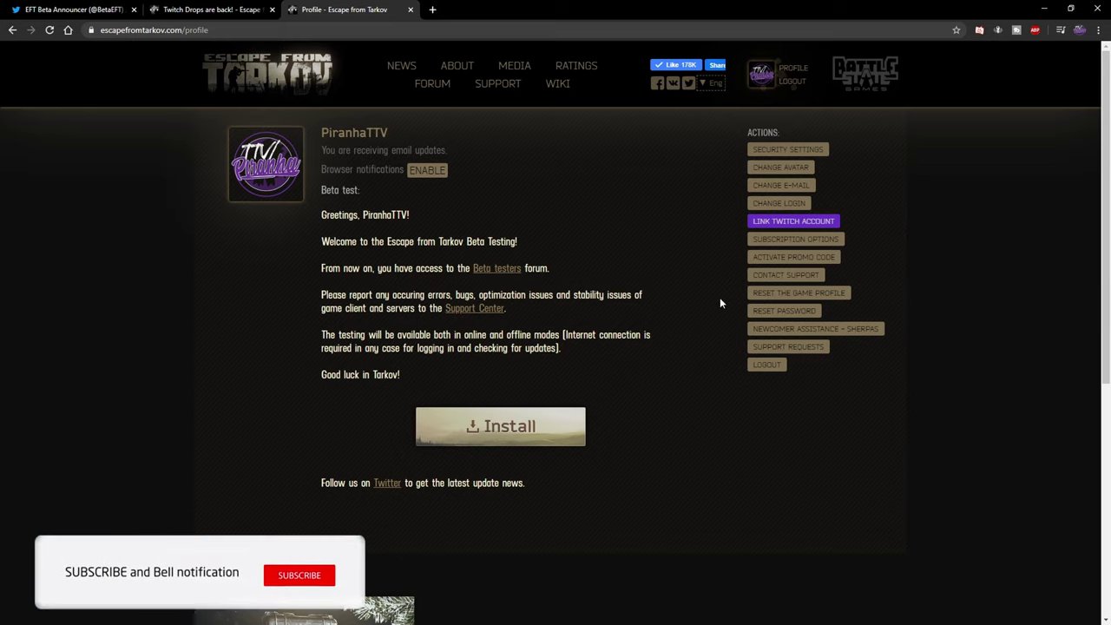
{"action": "left_click", "coordinate": [797, 223]}
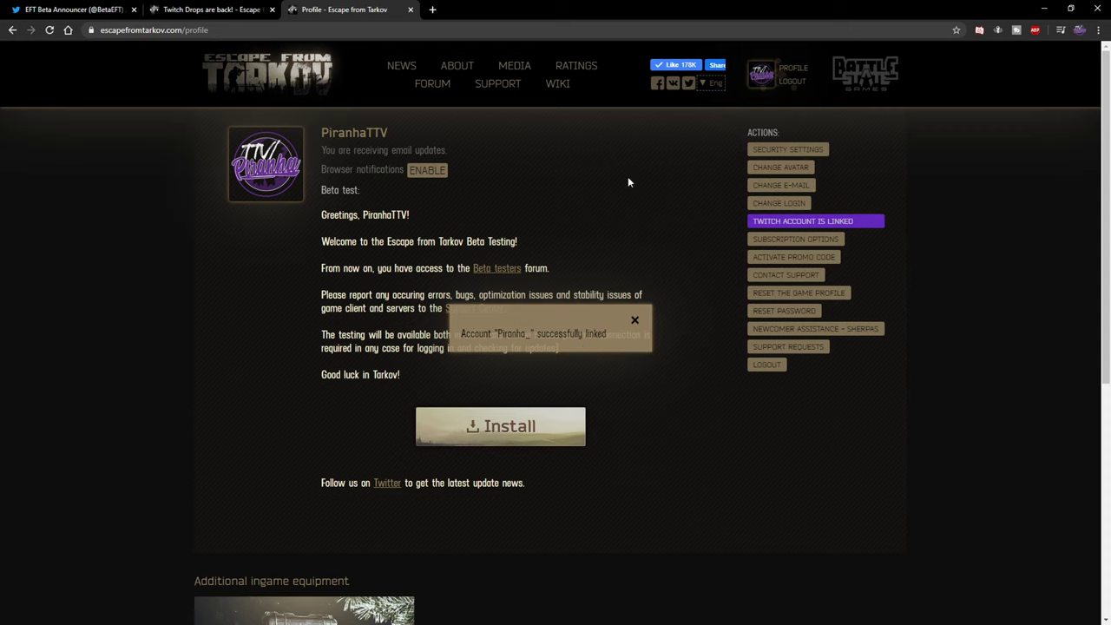
Step: Return to the Drops article and open the mratomicduck stream from the June 11 list in a new tab
{"action": "left_click", "coordinate": [228, 8]}
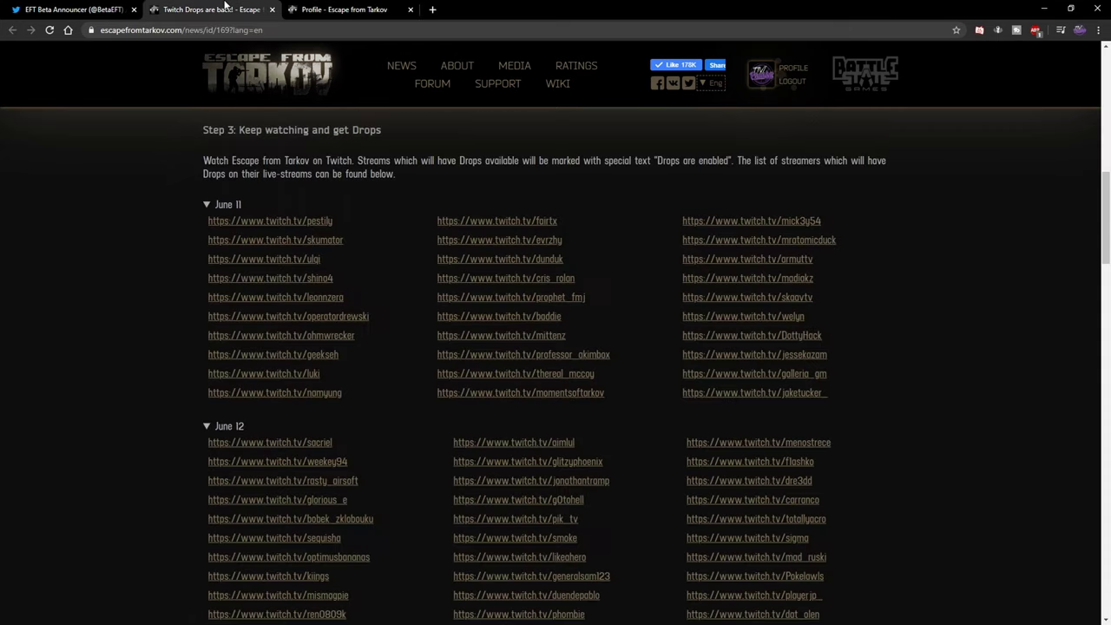
{"action": "scroll", "coordinate": [526, 272], "scroll_direction": "up", "scroll_amount": 5}
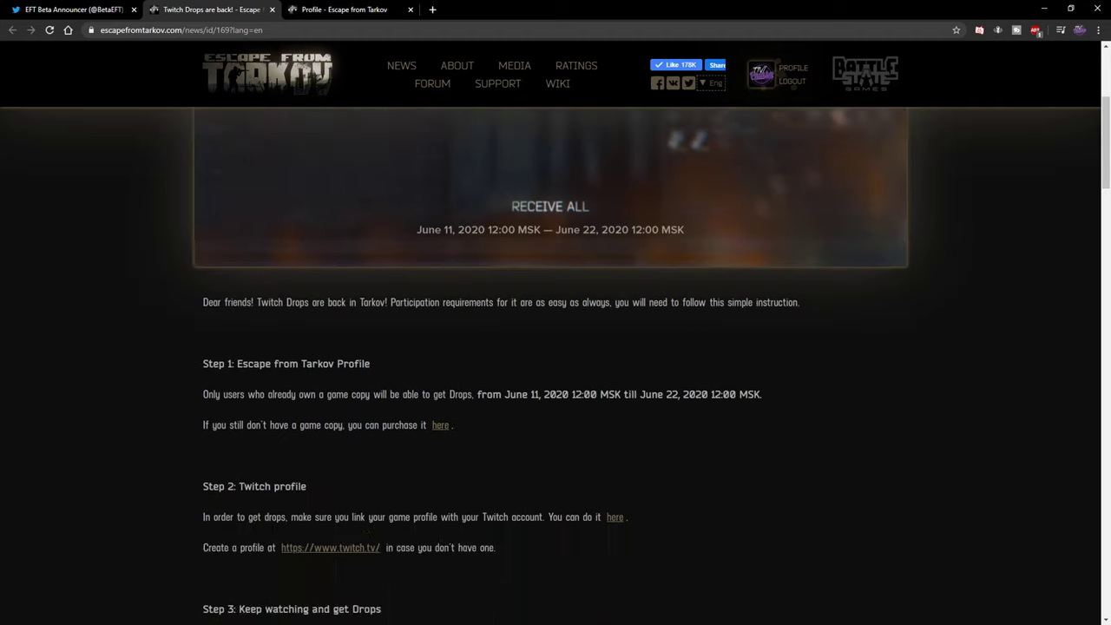
{"action": "scroll", "coordinate": [238, 365], "scroll_direction": "down", "scroll_amount": 7}
{"action": "scroll", "coordinate": [224, 381], "scroll_direction": "up", "scroll_amount": 1}
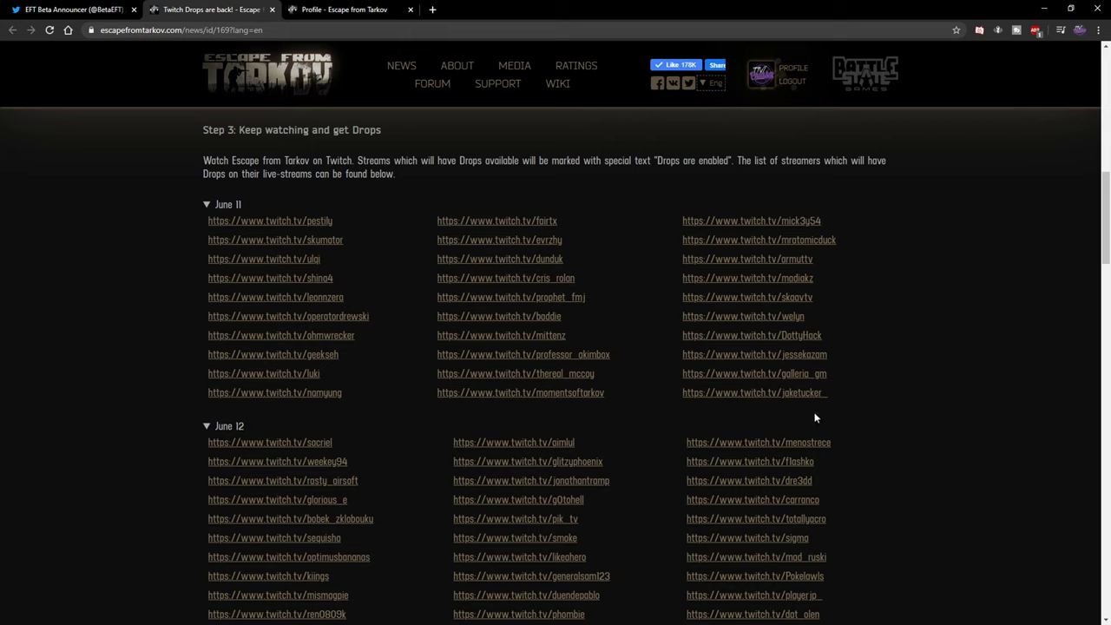
{"action": "middle_click", "coordinate": [806, 248]}
{"action": "left_click", "coordinate": [335, 7]}
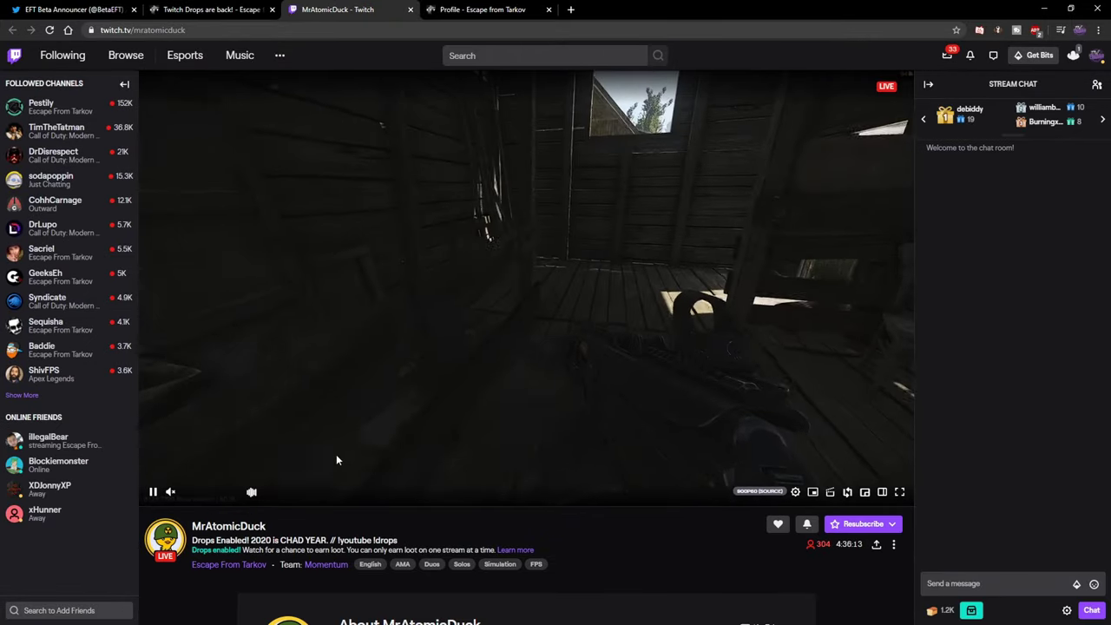
Step: Unmute the MrAtomicDuck stream player and turn its volume down to a low level
{"action": "mouse_move", "coordinate": [228, 479]}
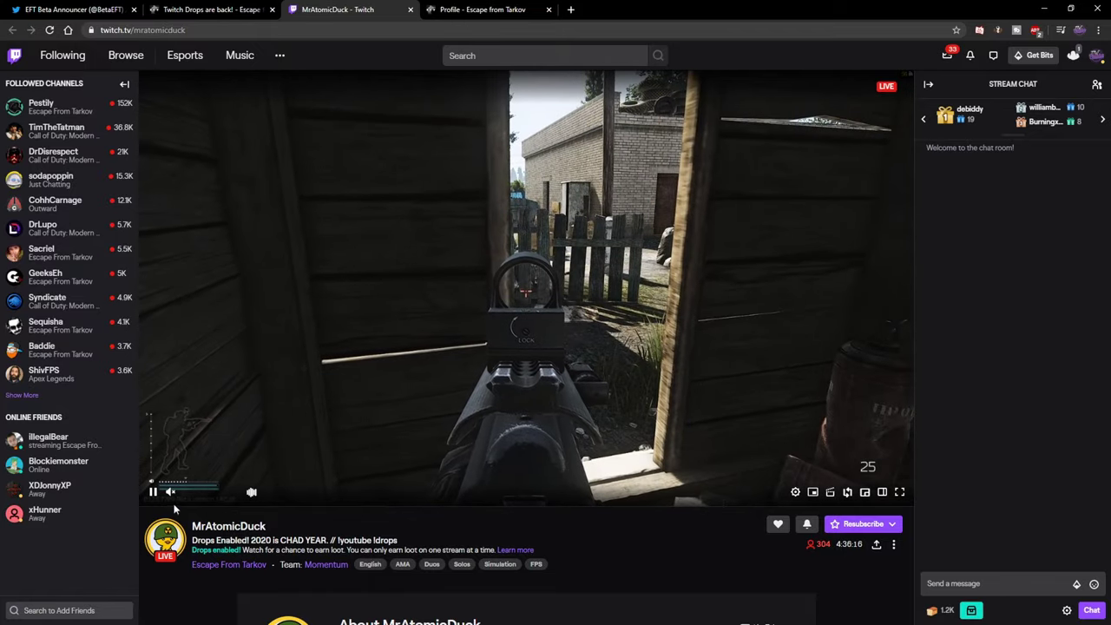
{"action": "left_click", "coordinate": [171, 492]}
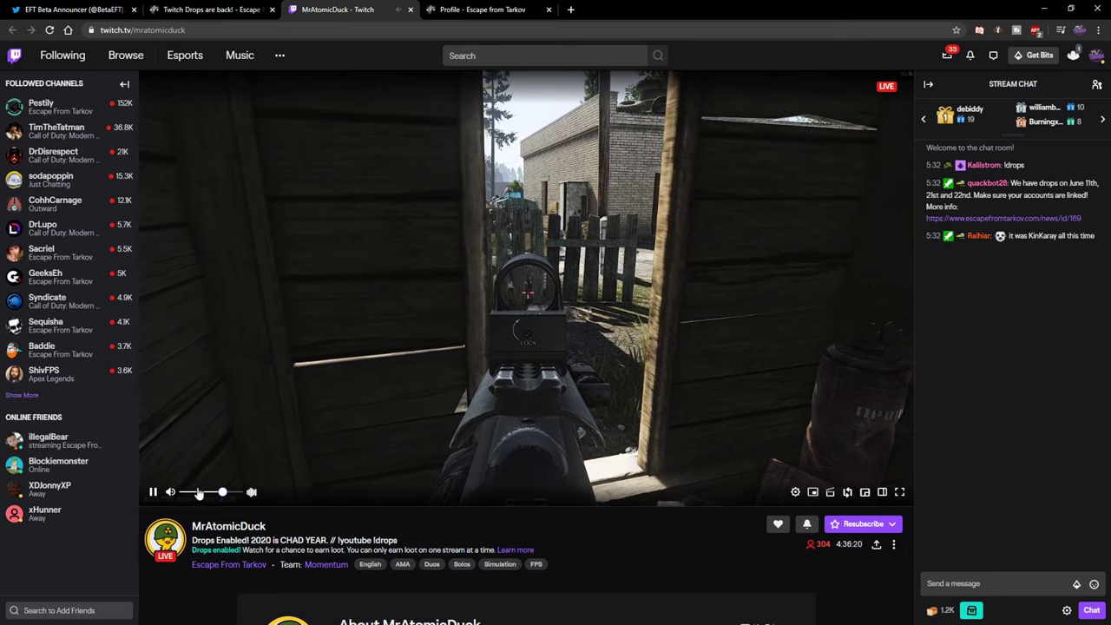
{"action": "key", "text": "m"}
{"action": "mouse_move", "coordinate": [183, 494]}
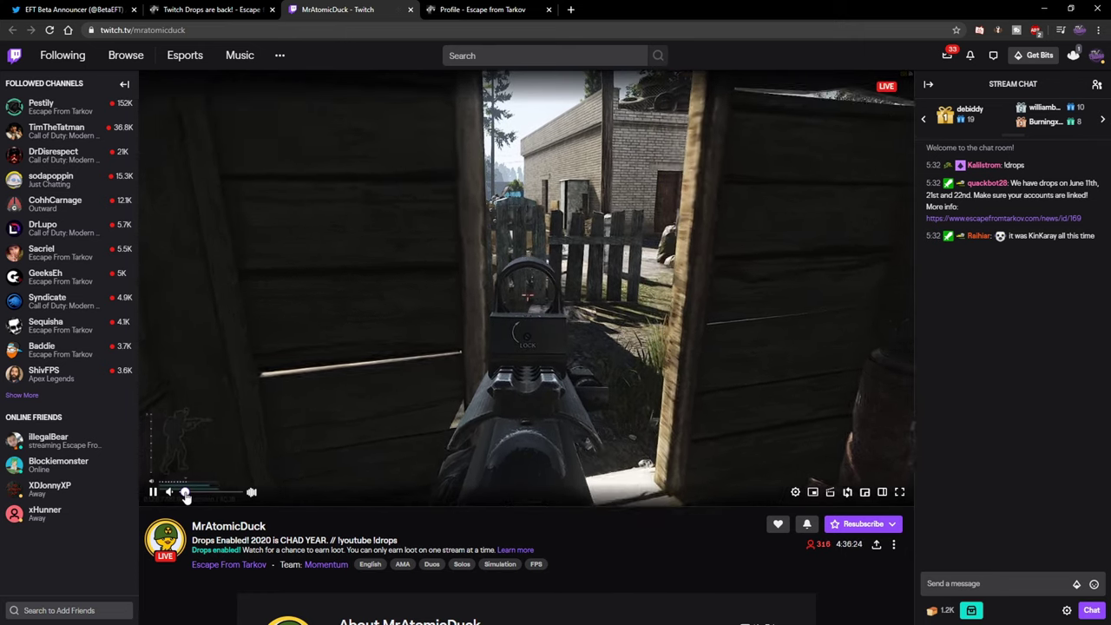
{"action": "left_click_drag", "start_coordinate": [185, 494], "coordinate": [221, 492]}
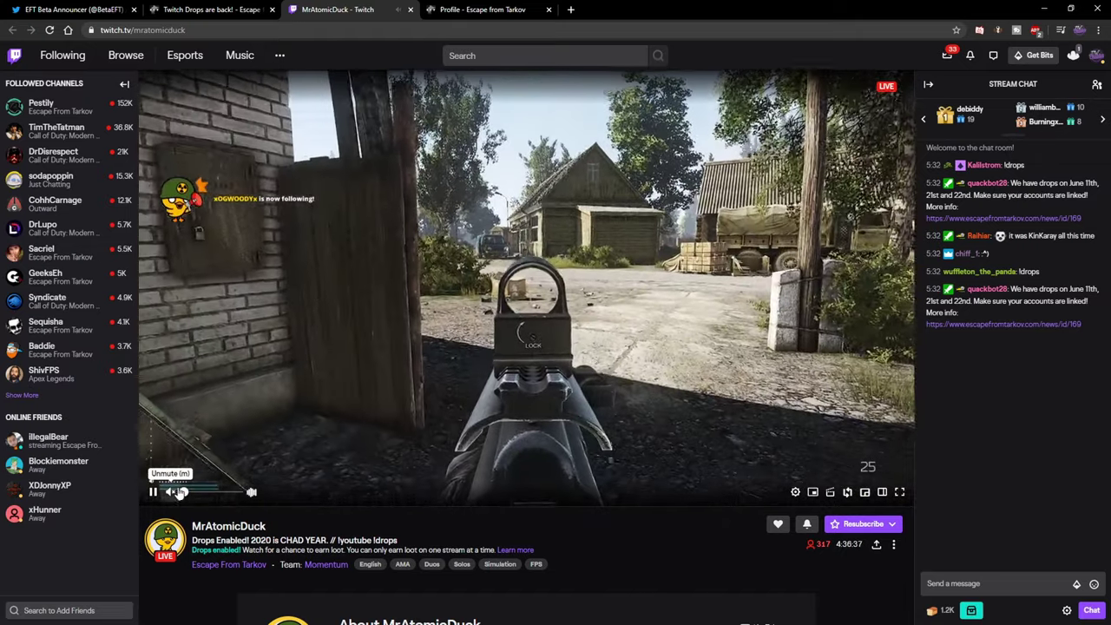
{"action": "left_click", "coordinate": [183, 491]}
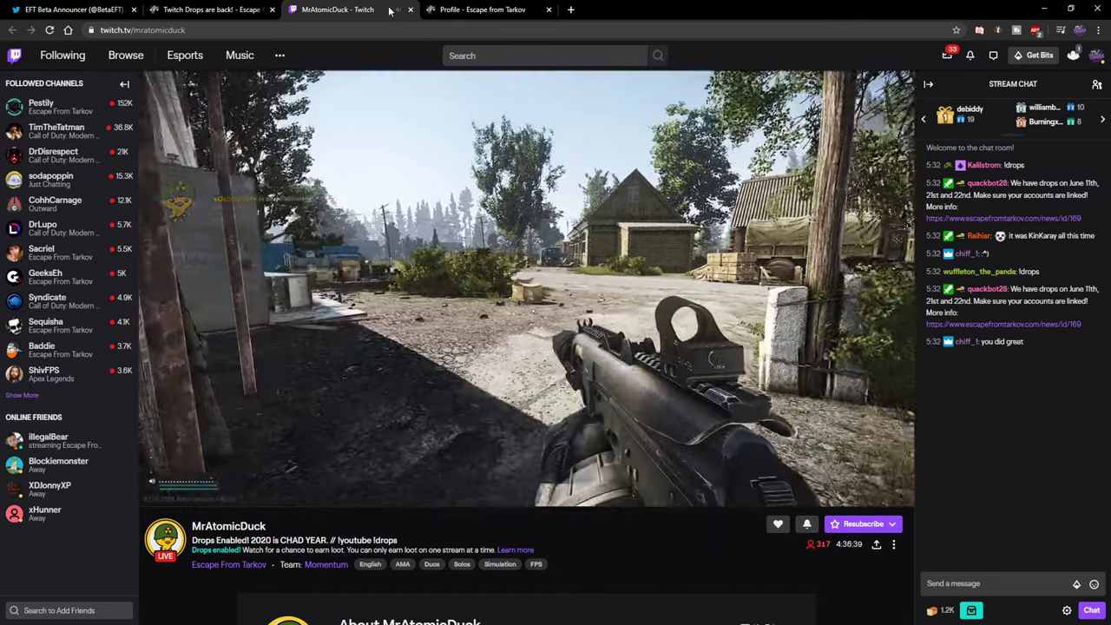
Step: Mute the Twitch site at the browser tab level and raise the stream player's own volume
{"action": "right_click", "coordinate": [389, 10]}
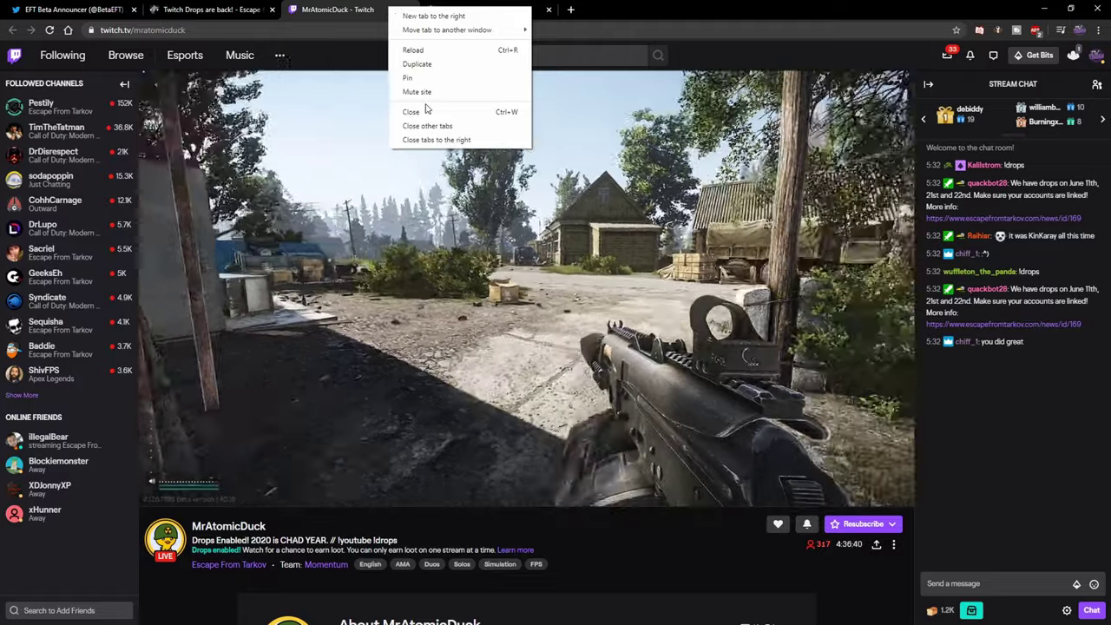
{"action": "left_click", "coordinate": [426, 94]}
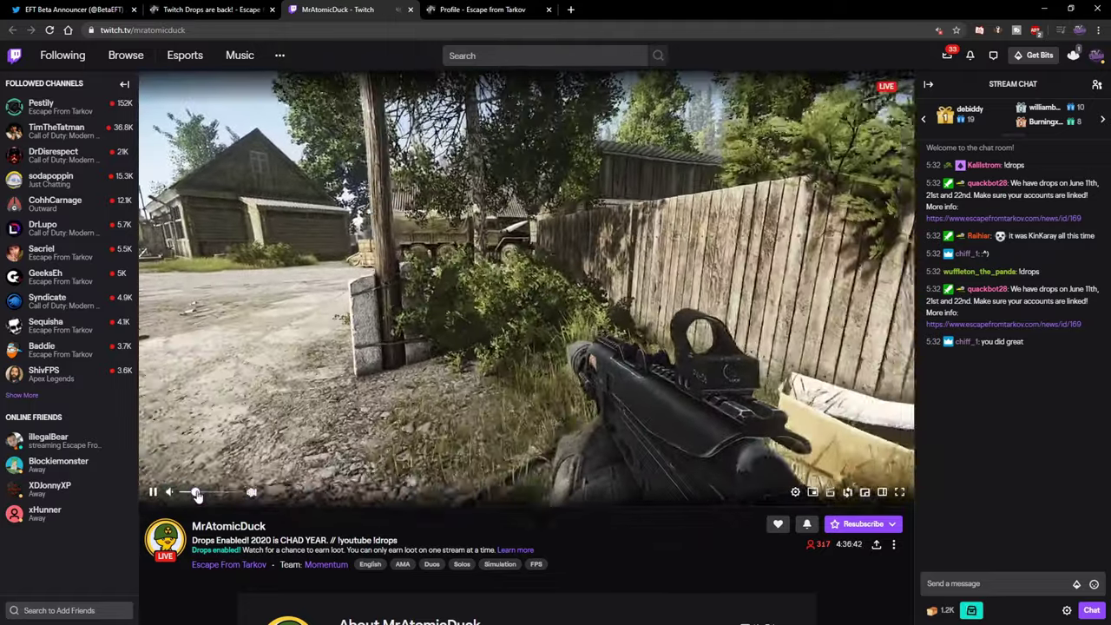
{"action": "left_click", "coordinate": [209, 493]}
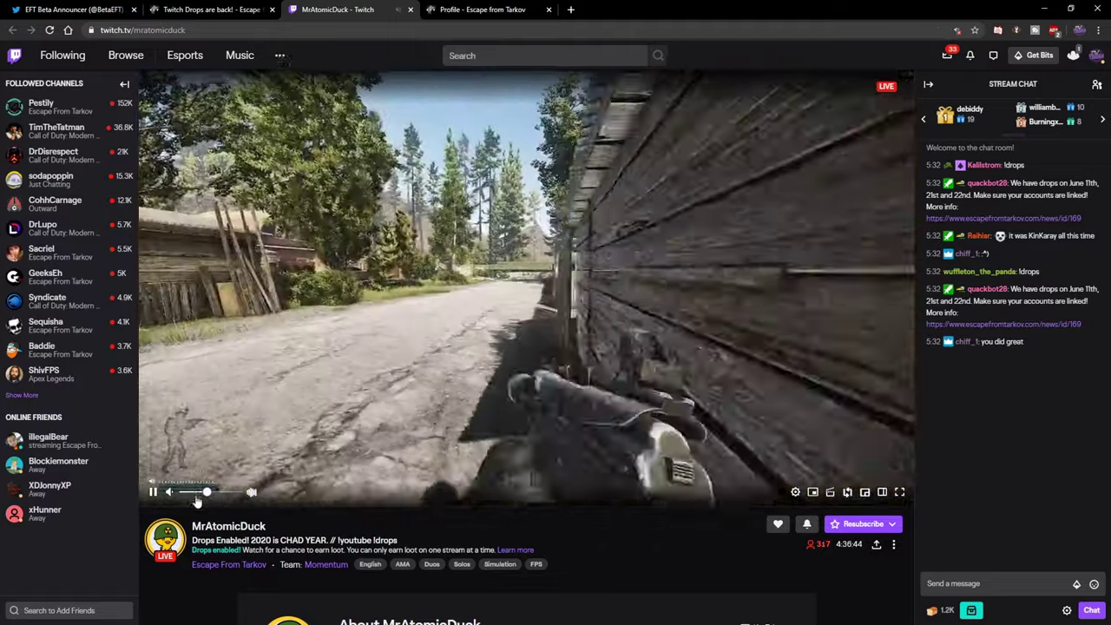
{"action": "left_click_drag", "start_coordinate": [209, 493], "coordinate": [258, 501]}
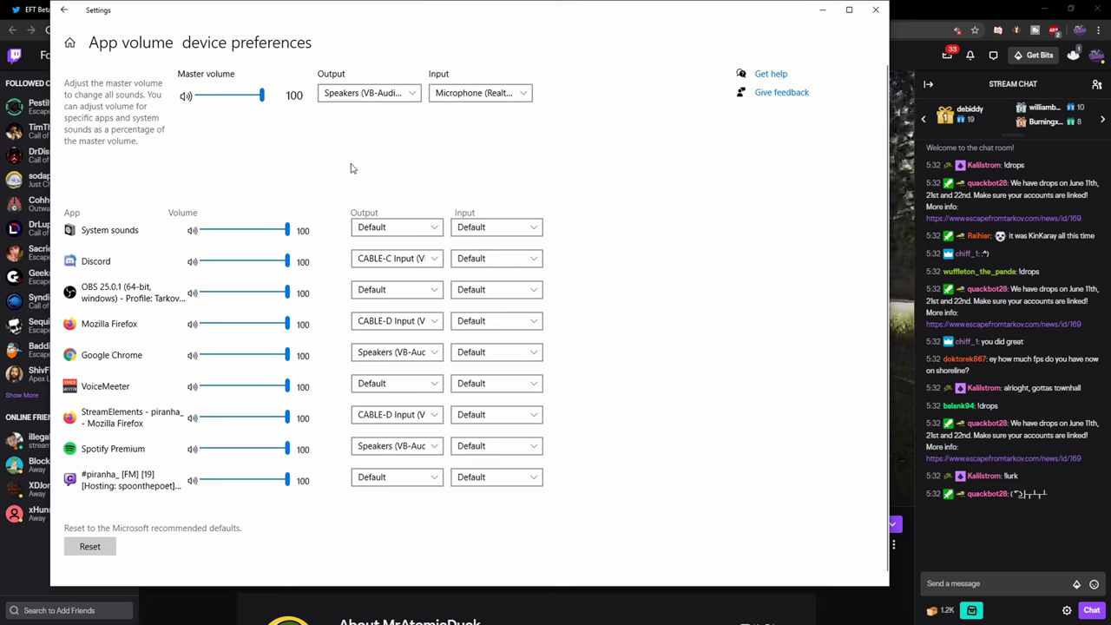
Step: Set Google Chrome's volume to 0 in the Windows app volume and device preferences, and minimize the settings window
{"action": "left_click", "coordinate": [65, 11]}
{"action": "scroll", "coordinate": [422, 365], "scroll_direction": "down", "scroll_amount": 1}
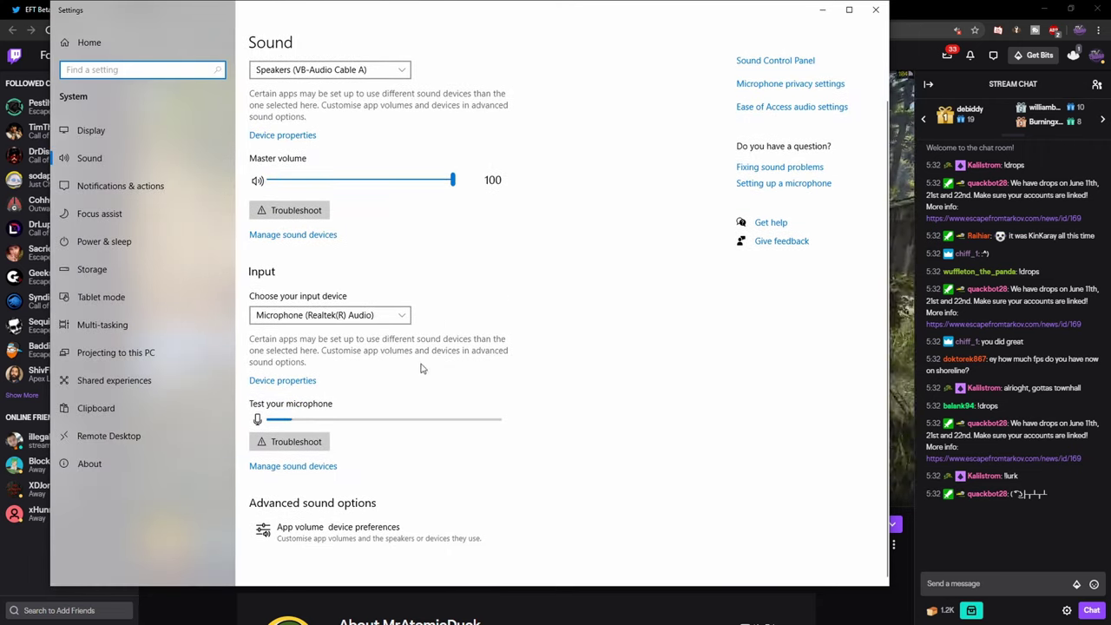
{"action": "left_click", "coordinate": [284, 535]}
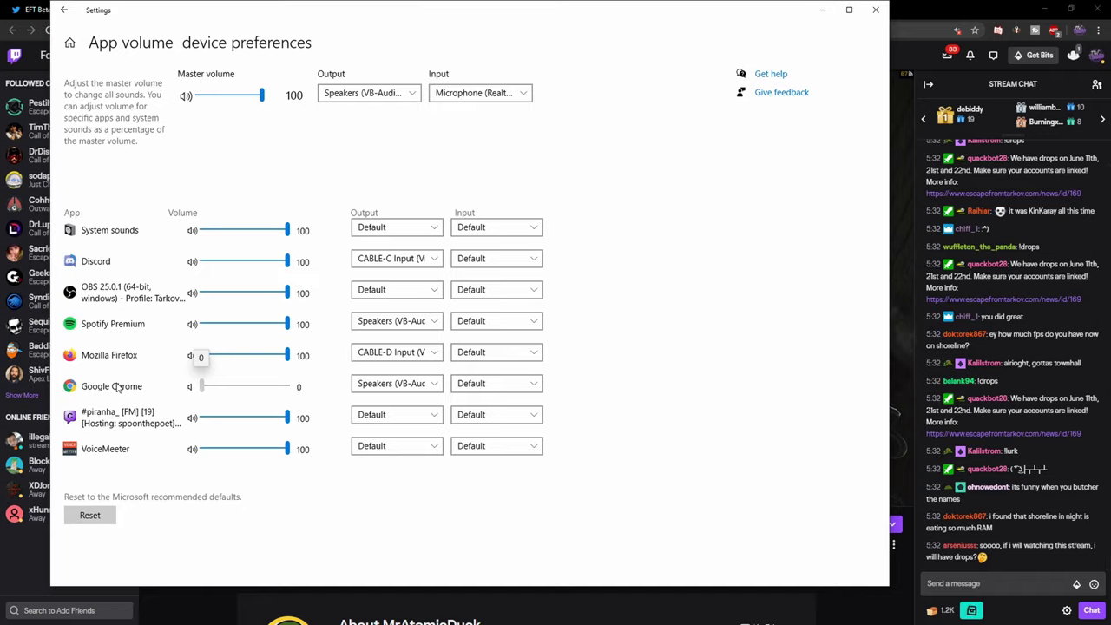
{"action": "left_click", "coordinate": [822, 10]}
Step: Unmute the Twitch site on the stream's tab, and check Chrome's entry in the Windows app volume preferences
{"action": "right_click", "coordinate": [360, 9]}
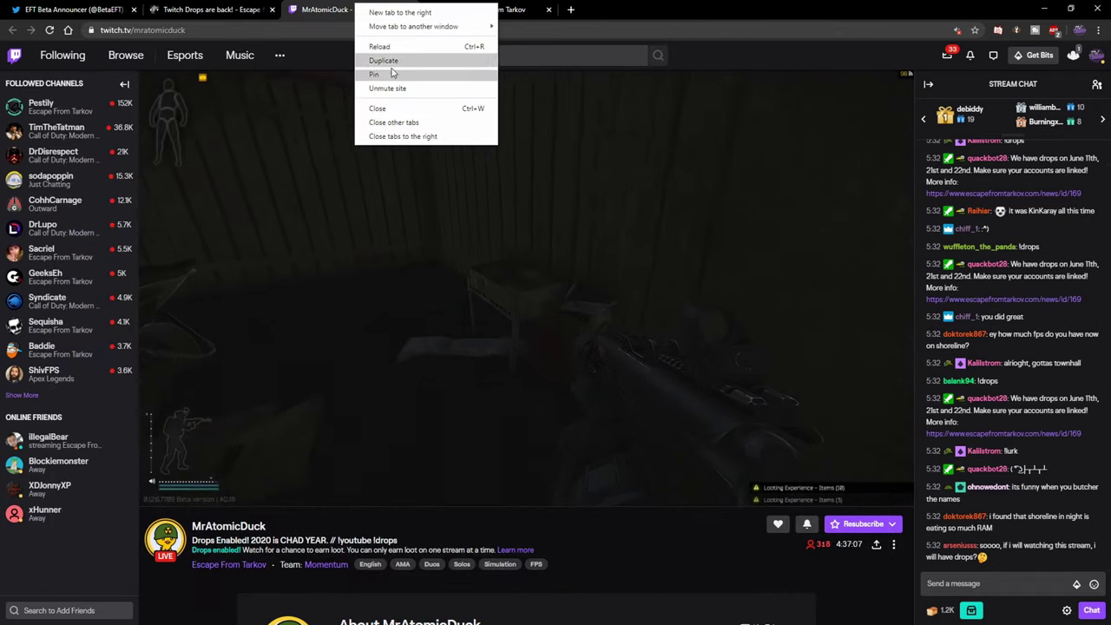
{"action": "left_click", "coordinate": [385, 89]}
{"action": "key", "text": "alt+Tab"}
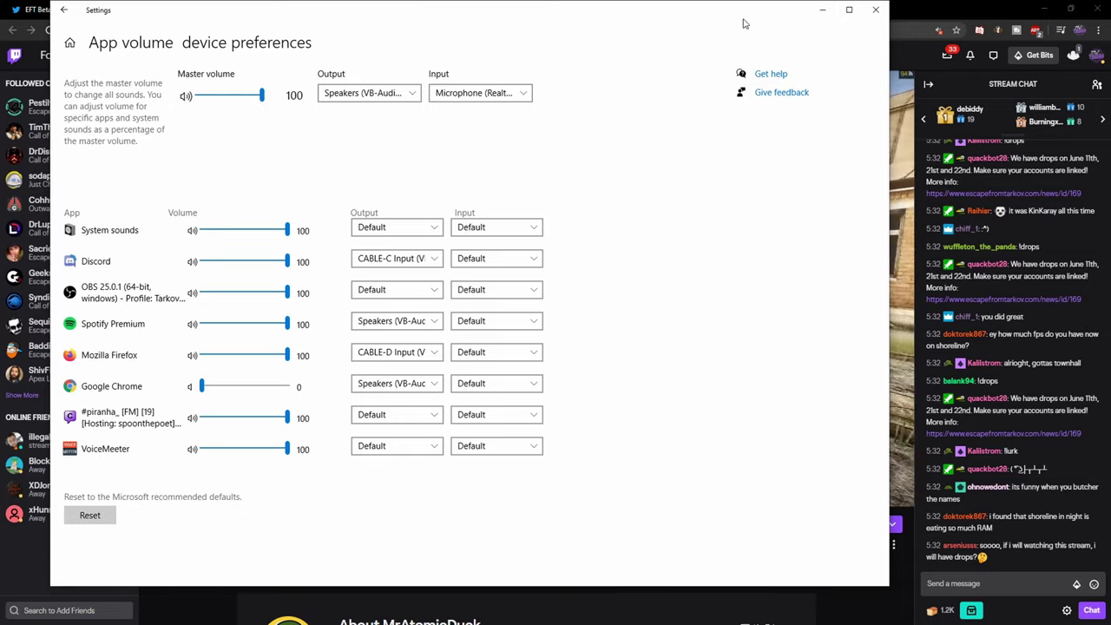
{"action": "left_click", "coordinate": [821, 9]}
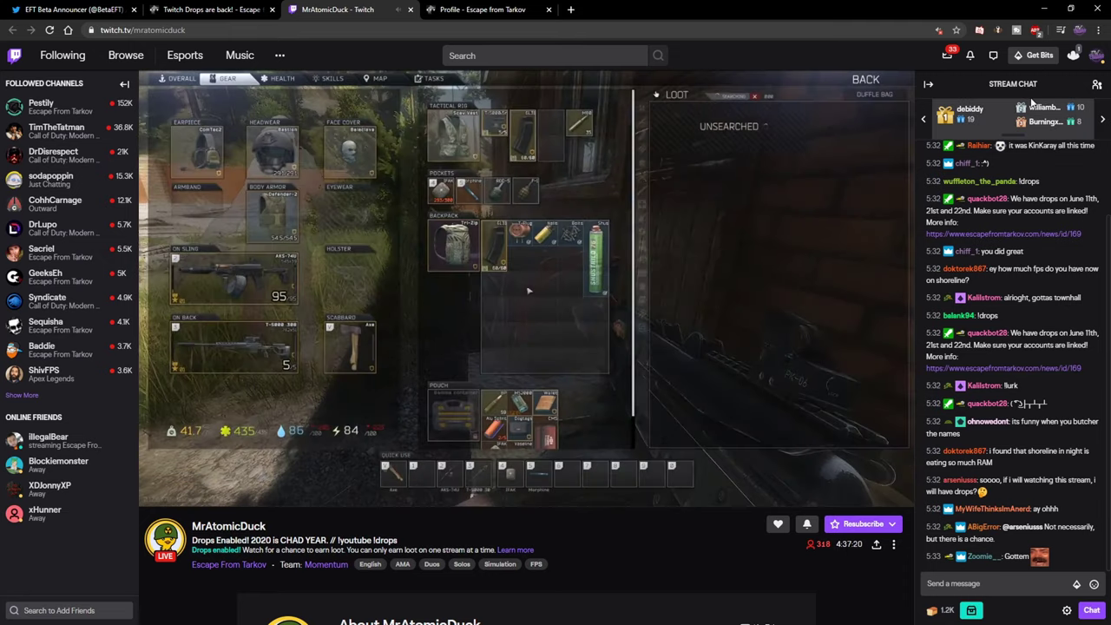
Step: Detach the MrAtomicDuck stream tab into its own window and maximize the browser window showing the Drops article
{"action": "left_click", "coordinate": [1096, 55]}
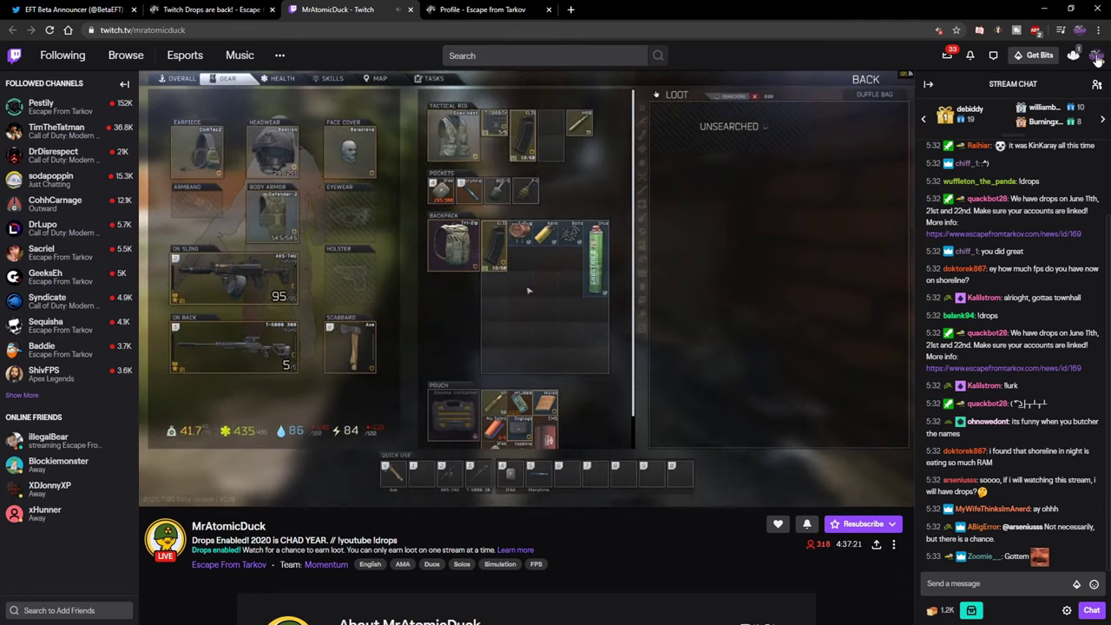
{"action": "left_click", "coordinate": [1088, 55]}
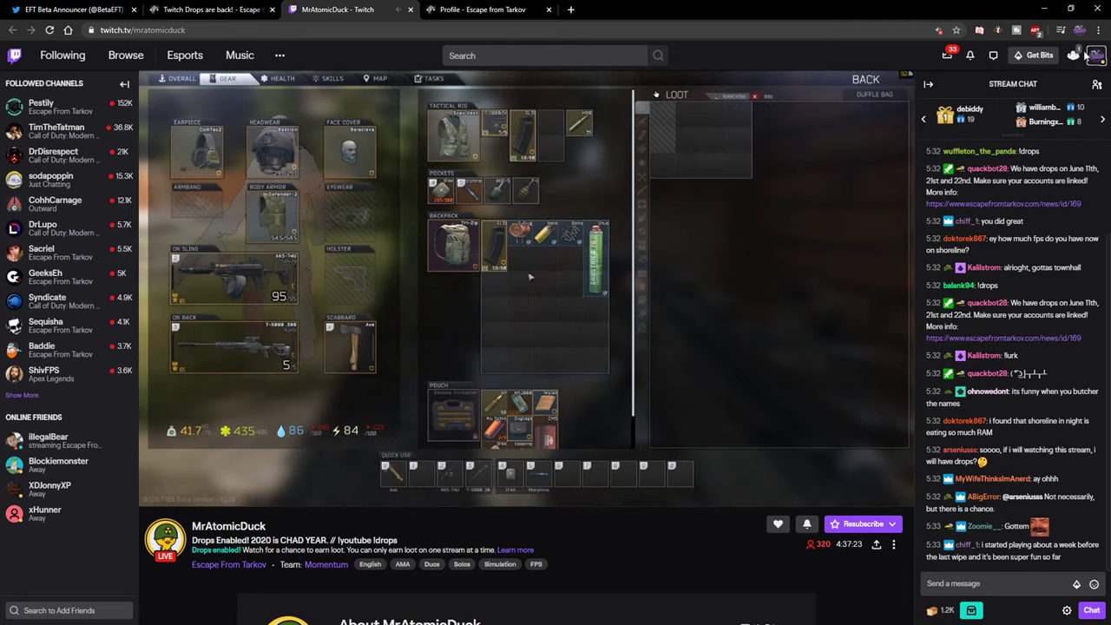
{"action": "left_click_drag", "start_coordinate": [347, 9], "coordinate": [459, 42]}
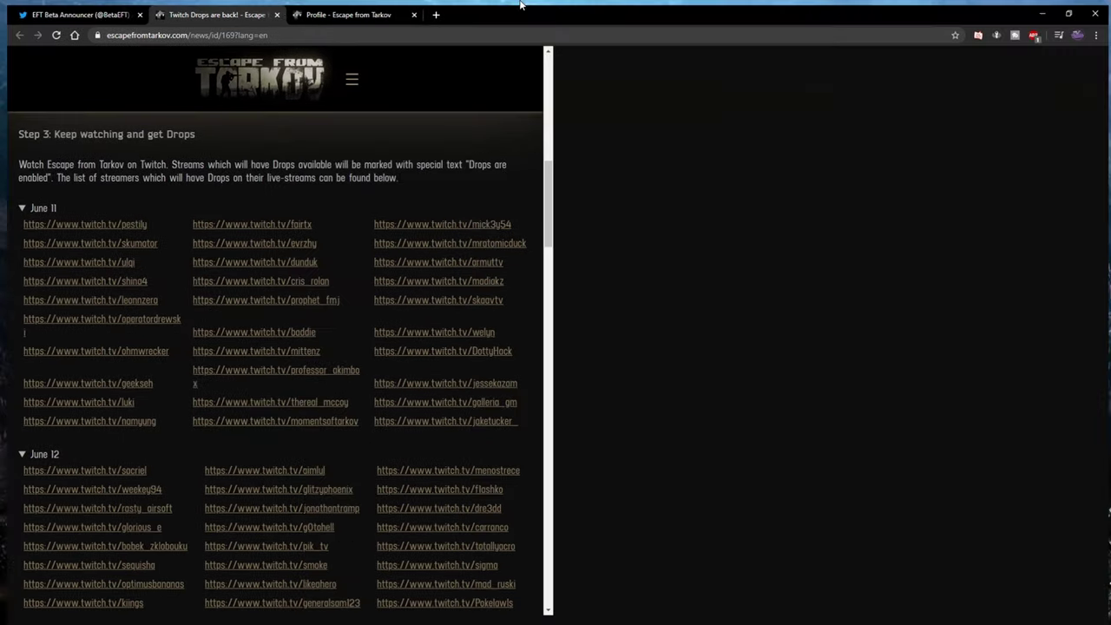
{"action": "double_click", "coordinate": [520, 4]}
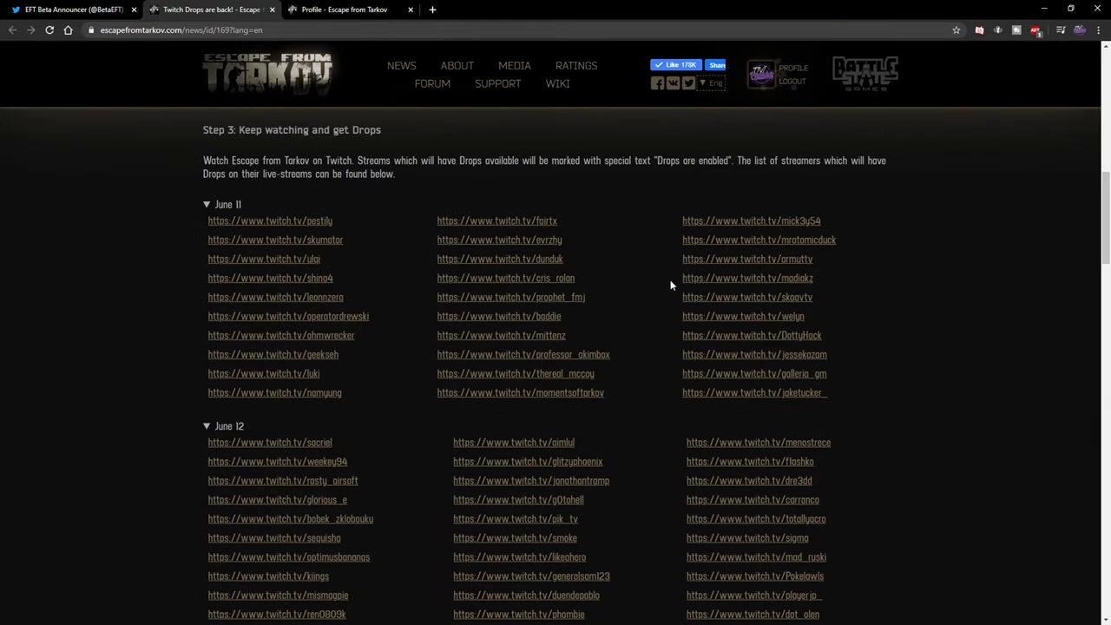
Step: Look through the expanded daily streamer lists from June 12 onward in the Drops article
{"action": "scroll", "coordinate": [158, 189], "scroll_direction": "down", "scroll_amount": 10}
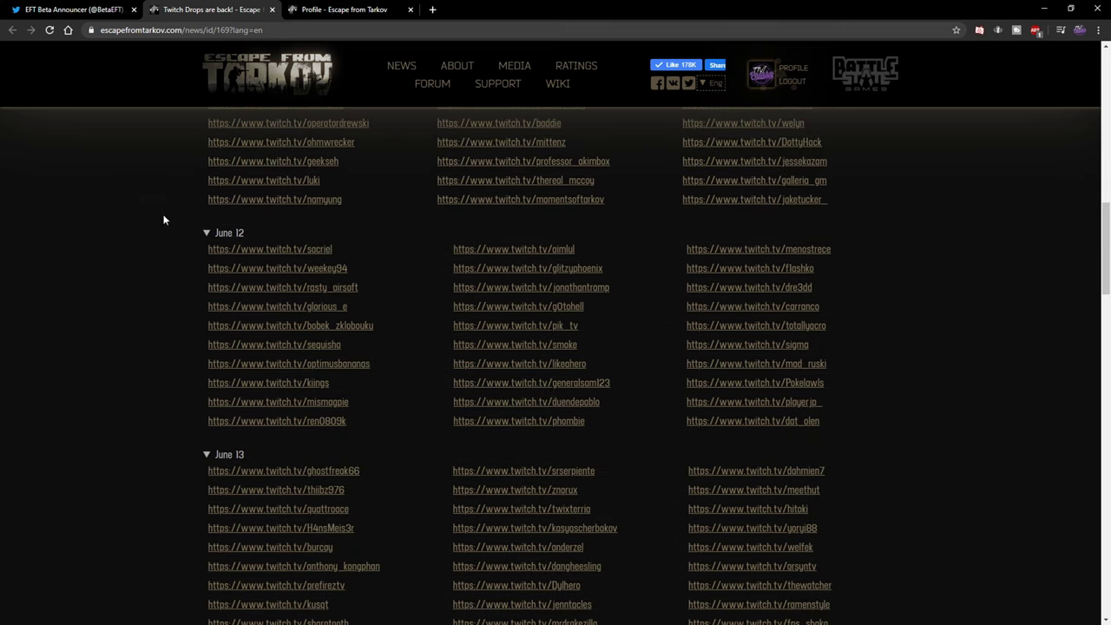
{"action": "scroll", "coordinate": [182, 269], "scroll_direction": "down", "scroll_amount": 3}
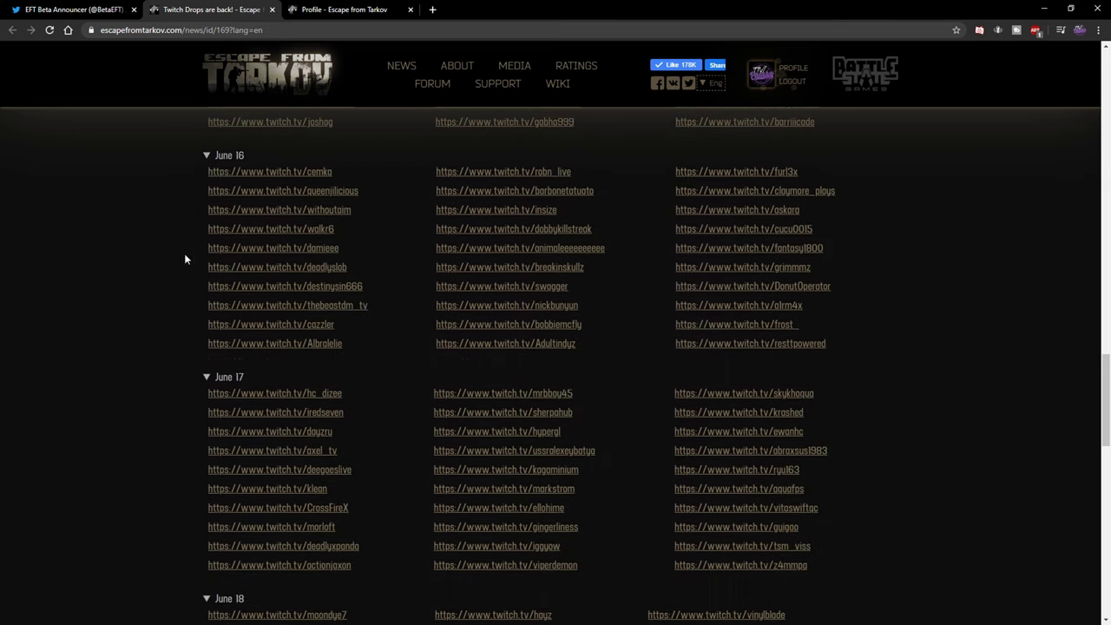
Step: Look through the remaining streamer lists and Step 4 of the Drops article, and open the mratomicduck channel from the June 11 list
{"action": "scroll", "coordinate": [188, 412], "scroll_direction": "down", "scroll_amount": 1}
{"action": "scroll", "coordinate": [179, 334], "scroll_direction": "down", "scroll_amount": 6}
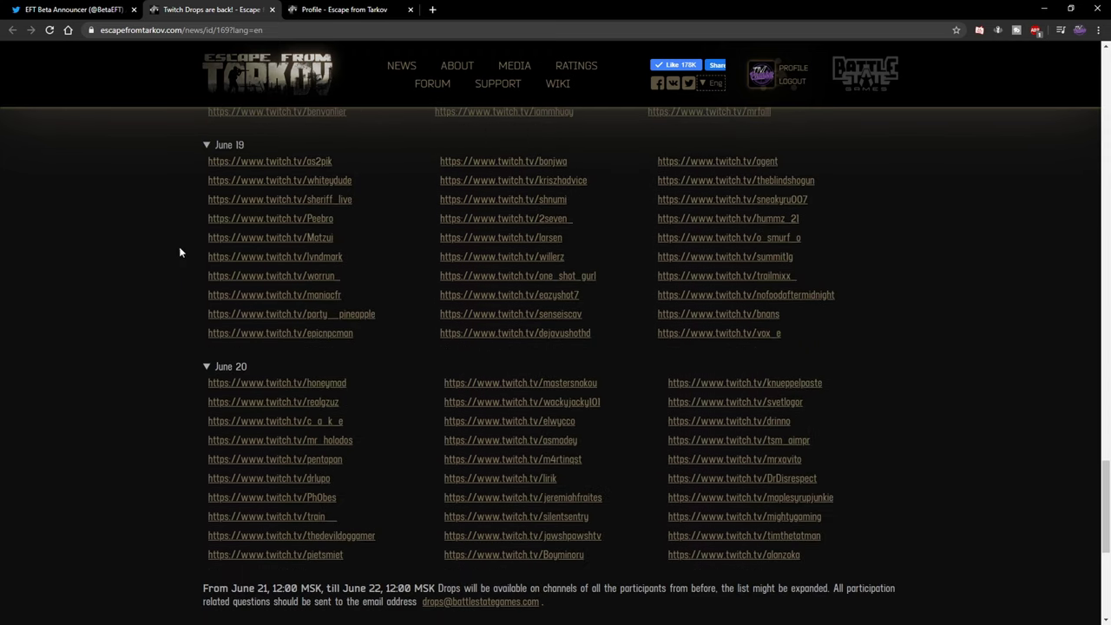
{"action": "scroll", "coordinate": [174, 456], "scroll_direction": "down", "scroll_amount": 2}
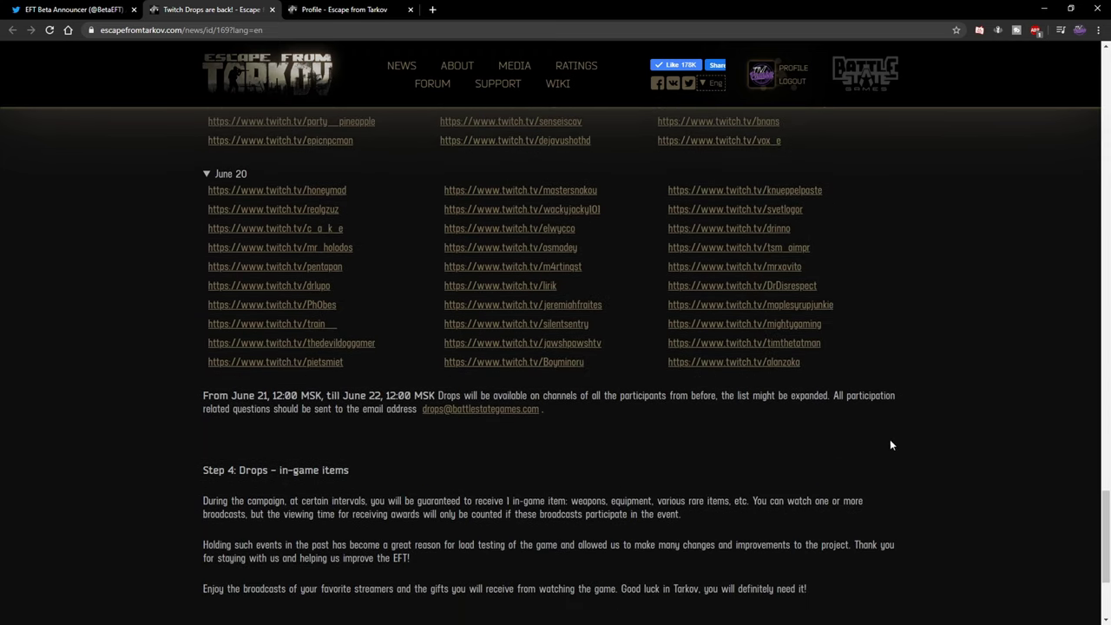
{"action": "scroll", "coordinate": [904, 384], "scroll_direction": "up", "scroll_amount": 18}
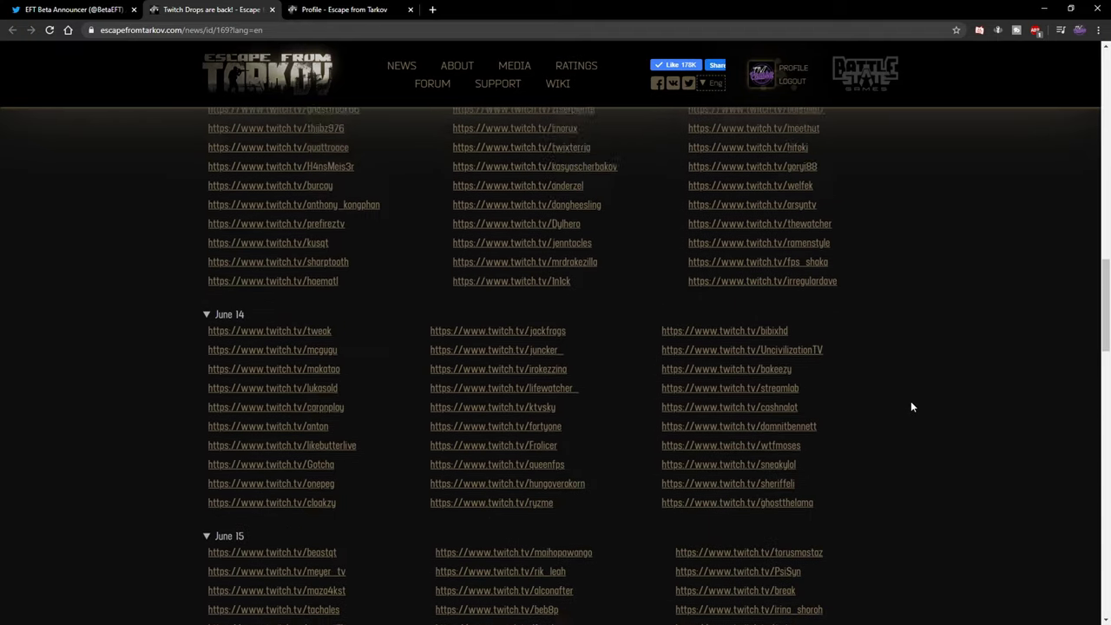
{"action": "scroll", "coordinate": [910, 406], "scroll_direction": "up", "scroll_amount": 5}
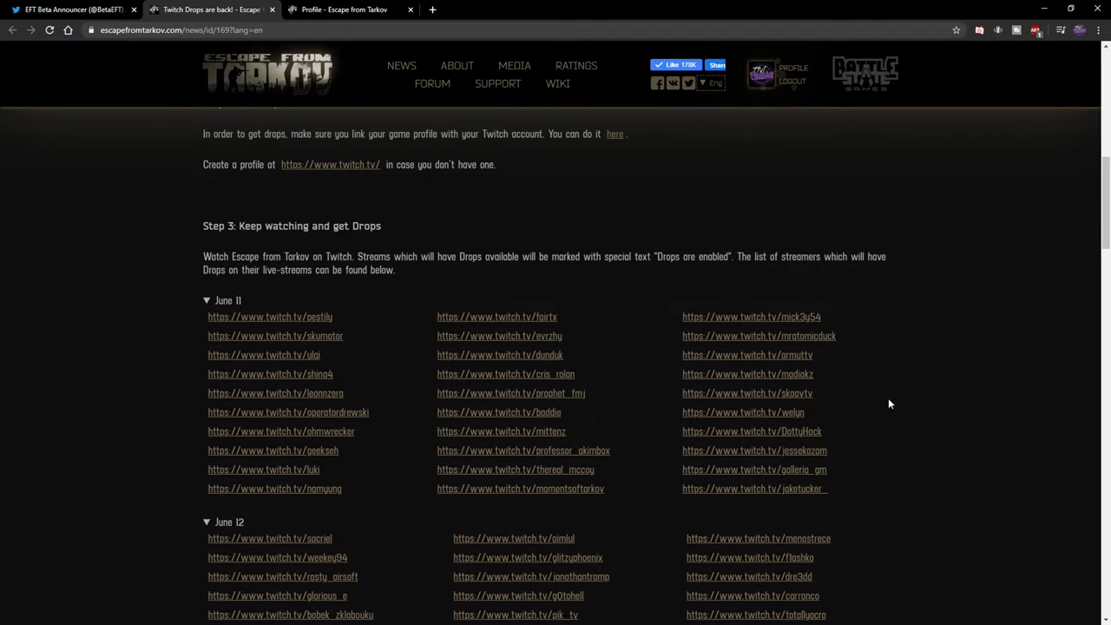
{"action": "left_click", "coordinate": [788, 339]}
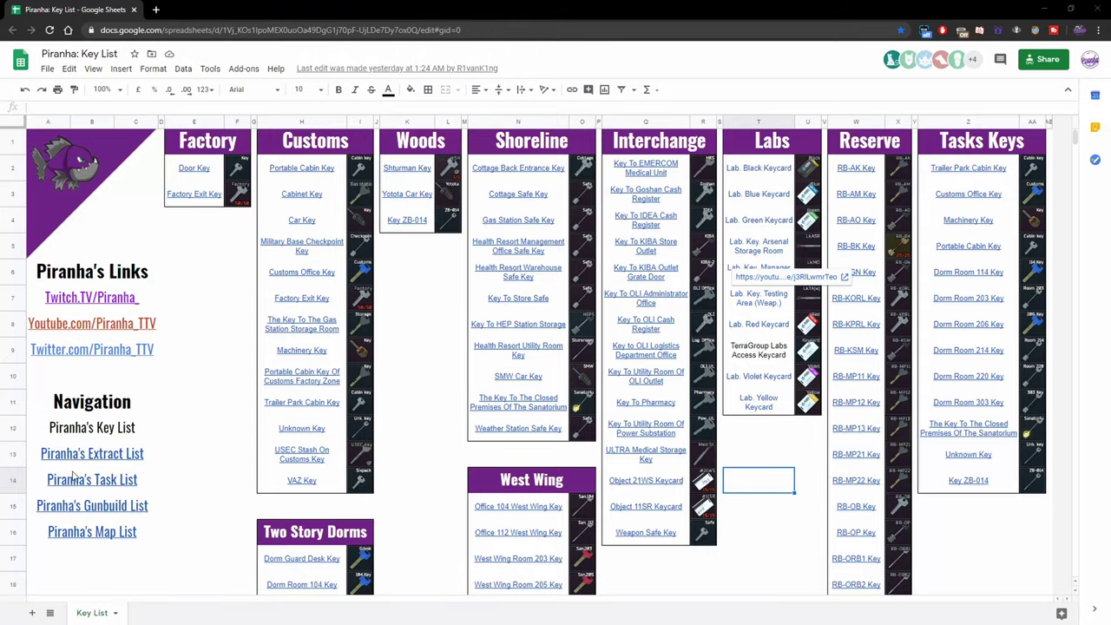
Step: Open Piranha's Task List from the Key List spreadsheet's navigation links, and return to the Key List
{"action": "left_click", "coordinate": [110, 482]}
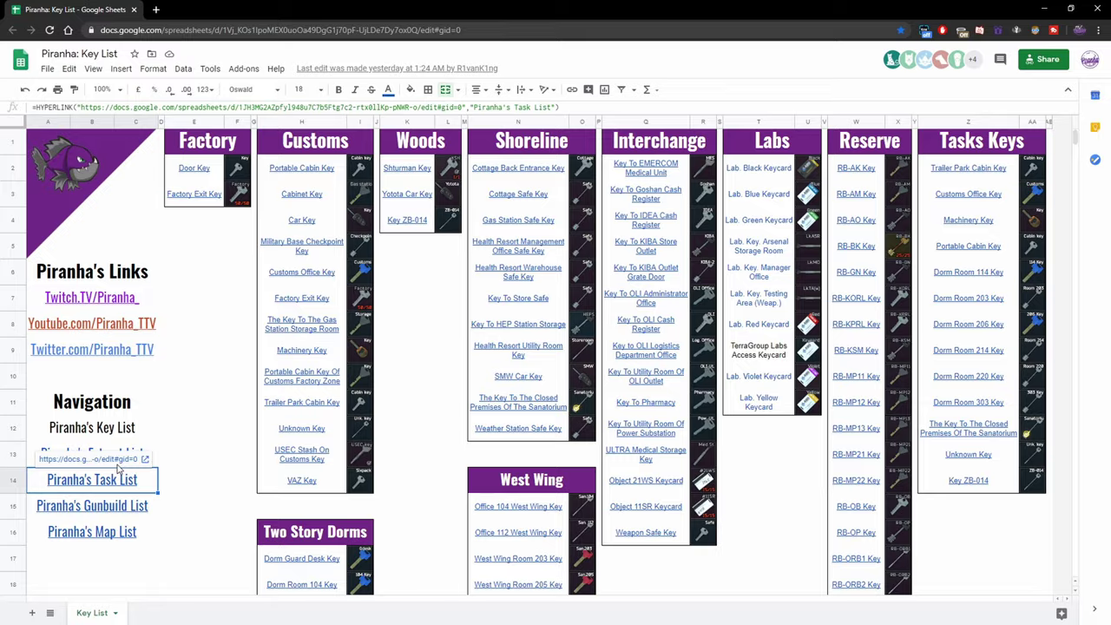
{"action": "left_click", "coordinate": [117, 467]}
{"action": "key", "text": "ctrl+1"}
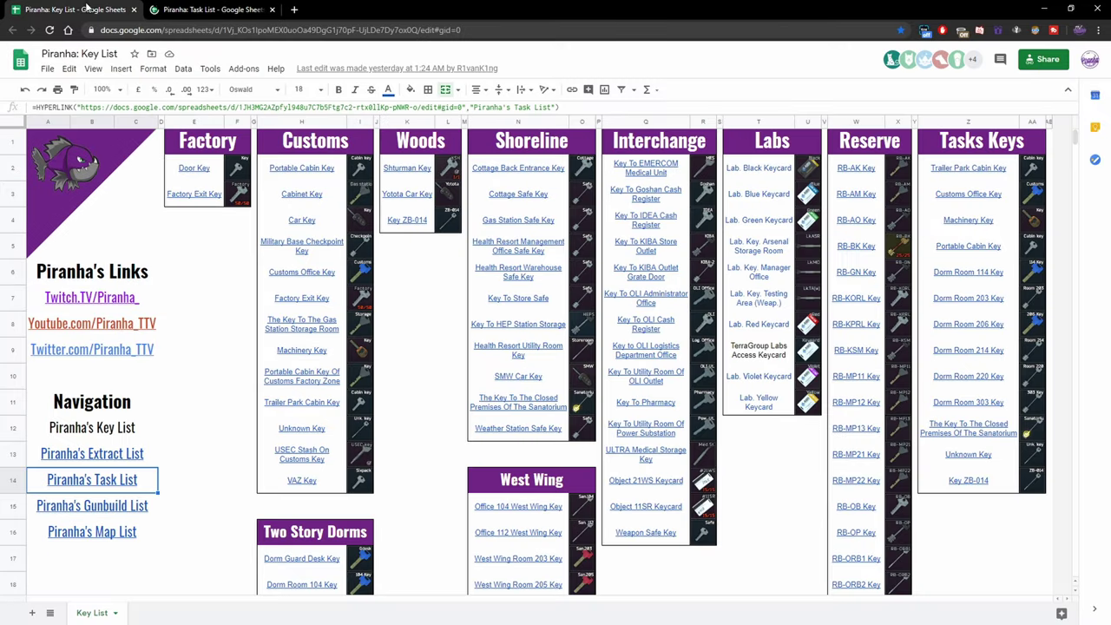
Step: Open Piranha's Gunbuild List from the Key List's navigation links, and select the Budget build link for the OP-SKS
{"action": "left_click", "coordinate": [103, 507]}
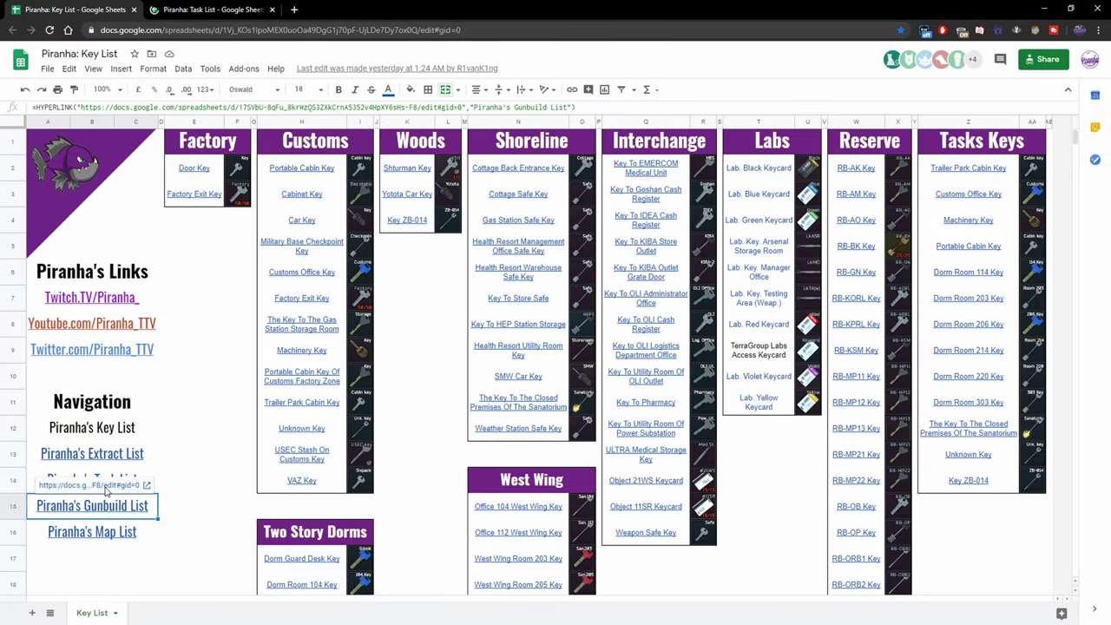
{"action": "left_click", "coordinate": [108, 491]}
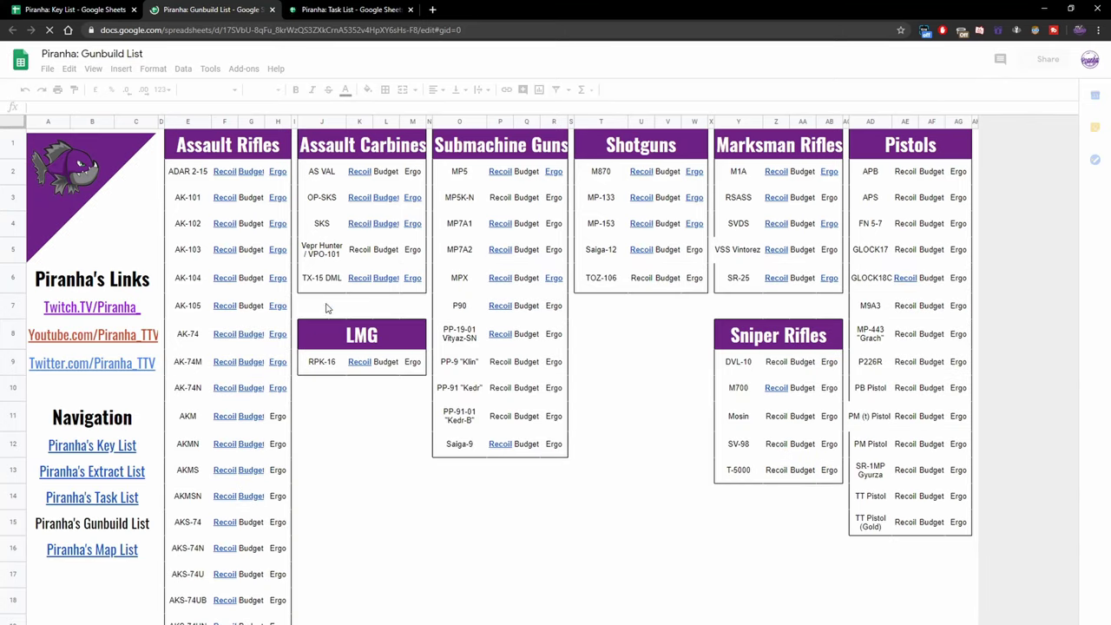
{"action": "left_click", "coordinate": [386, 194]}
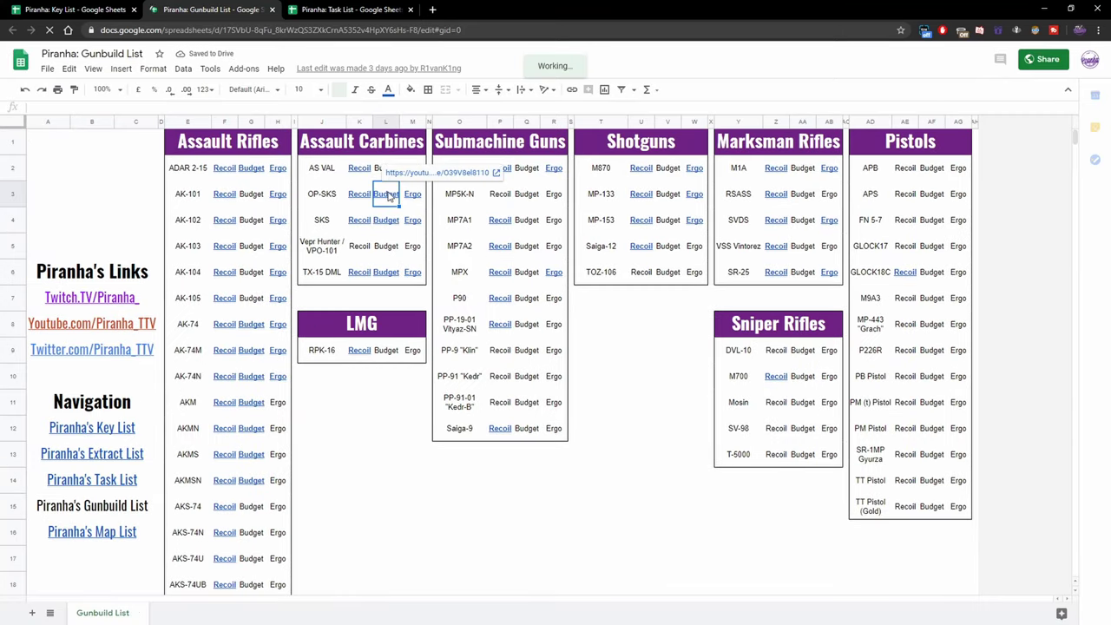